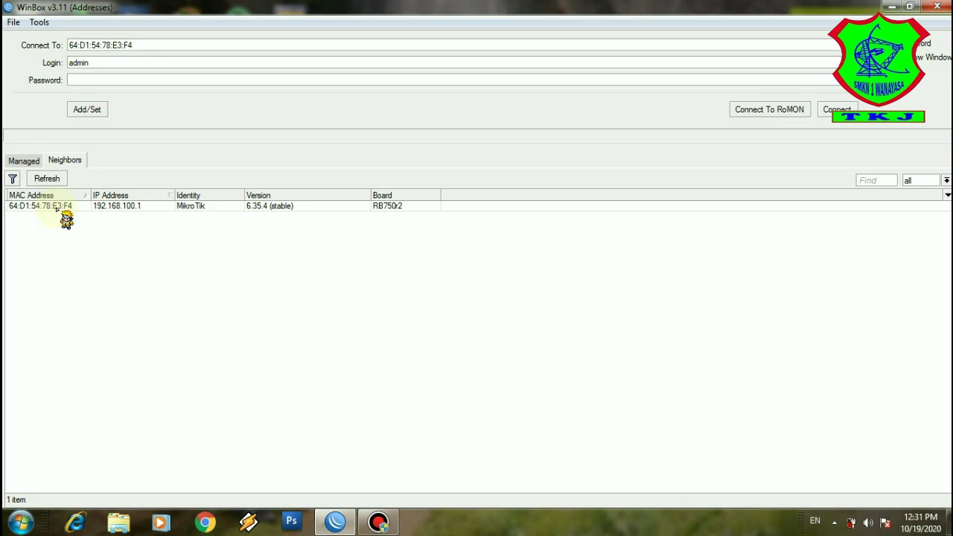
# - Connect to the discovered MikroTik RB750r2 router by its MAC address and check its interface list
pyautogui.click(61, 208)
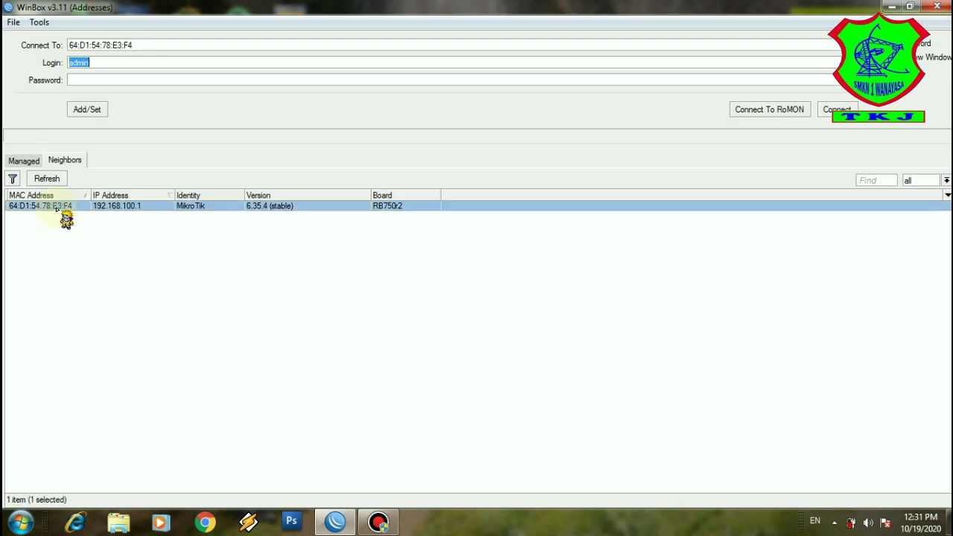
pyautogui.click(846, 121)
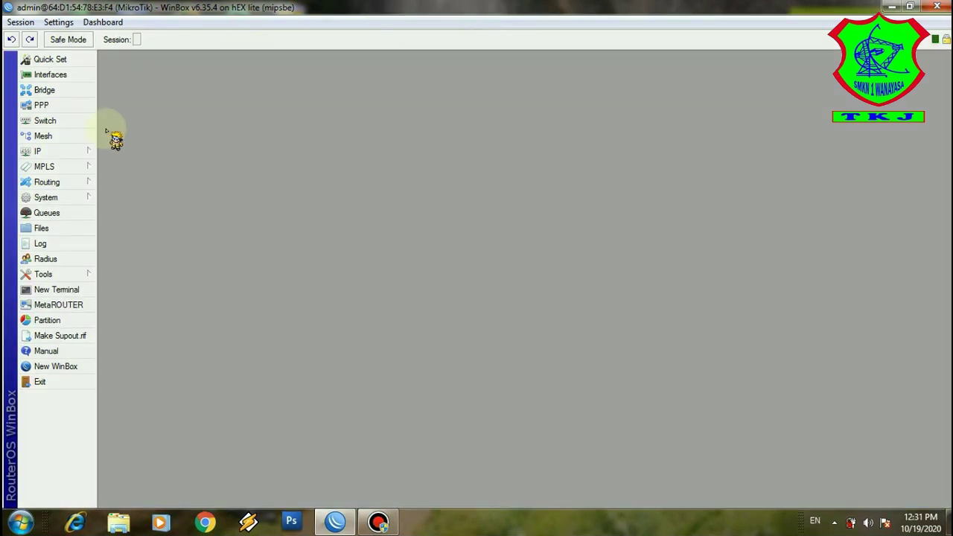
pyautogui.click(67, 81)
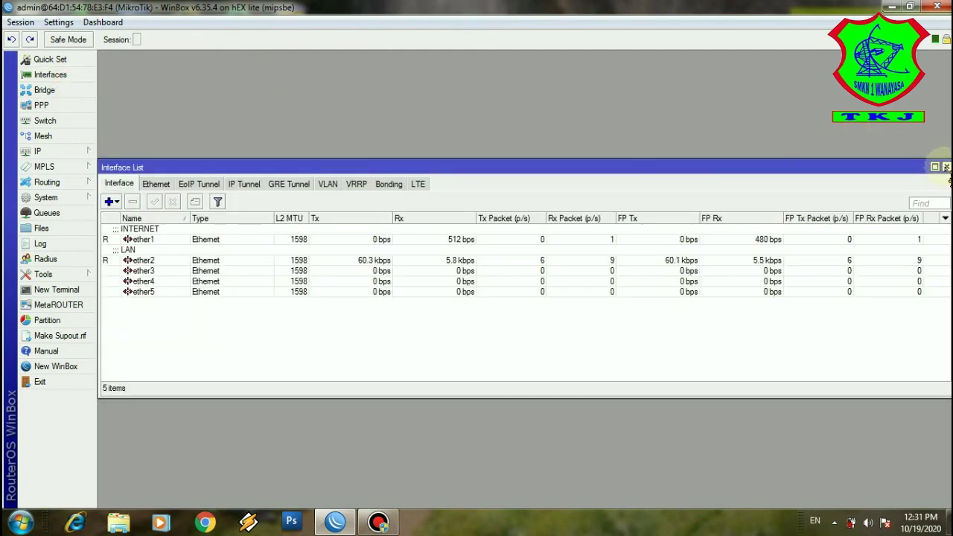
pyautogui.click(945, 167)
# - Examine the router's IP address list, widening the Network column to read which network belongs to each interface
pyautogui.click(82, 153)
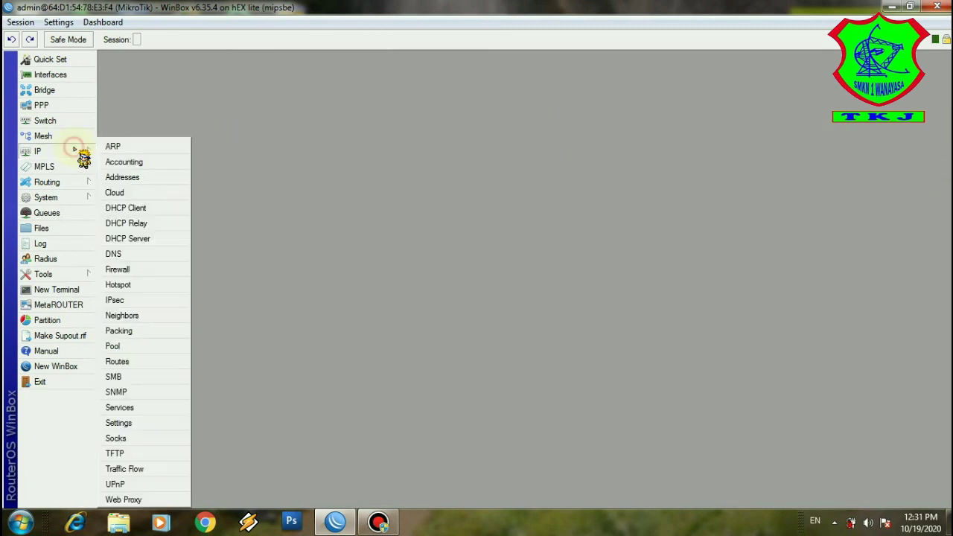
pyautogui.click(122, 176)
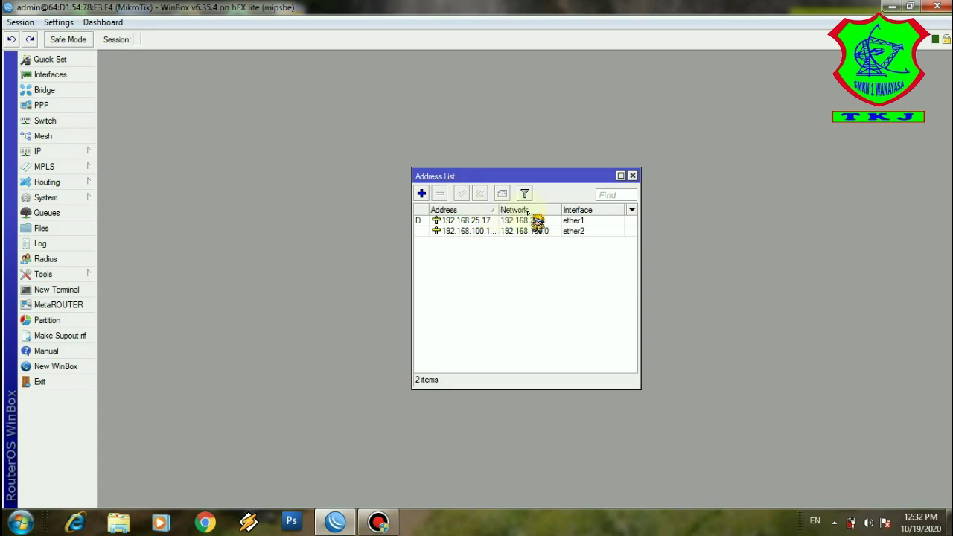
pyautogui.moveTo(562, 209); pyautogui.dragTo(592, 209)
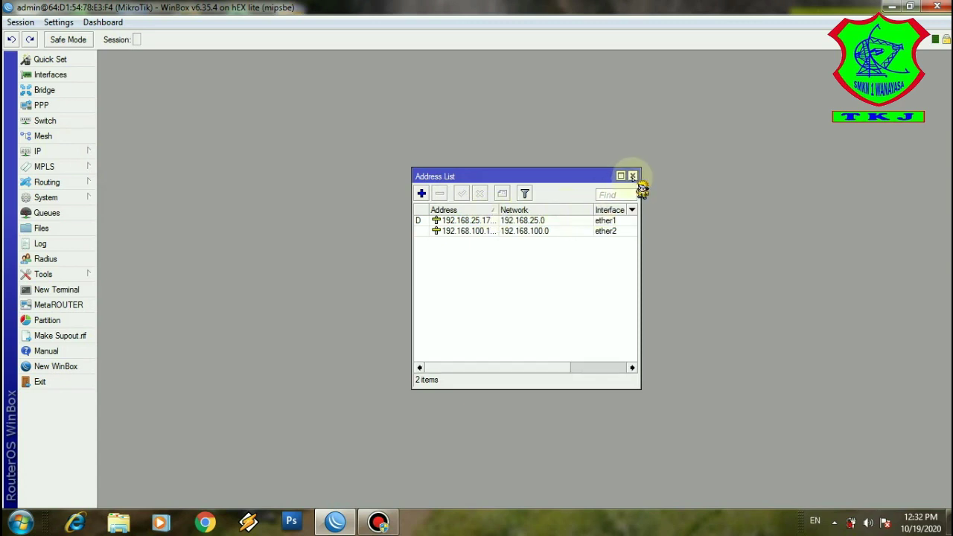
pyautogui.click(536, 231)
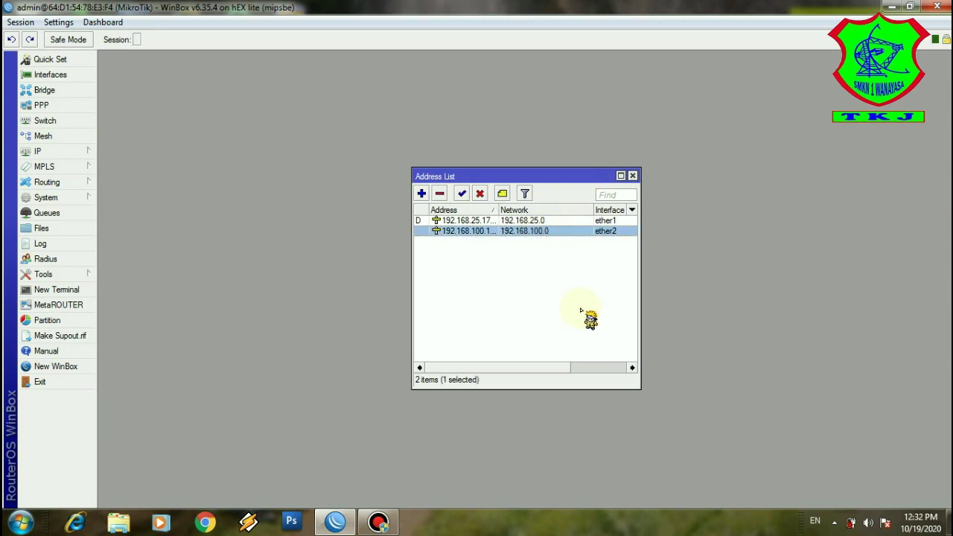
pyautogui.click(632, 176)
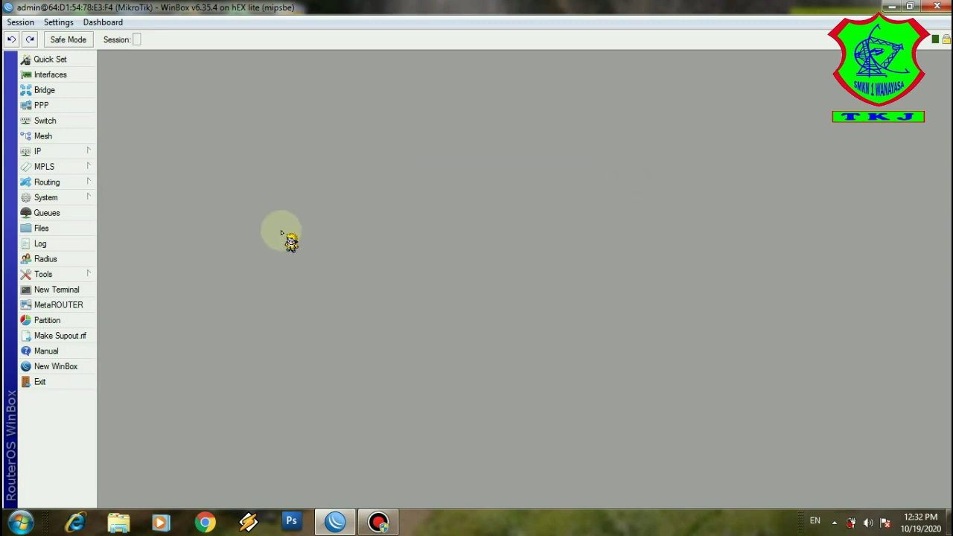
# - Start a new IP firewall filter rule and set its chain to input
pyautogui.click(66, 152)
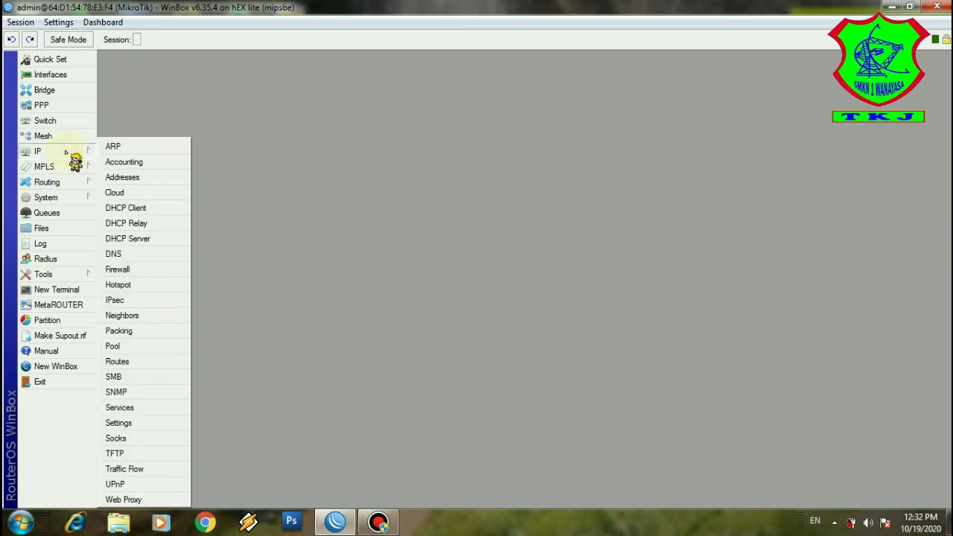
pyautogui.click(117, 270)
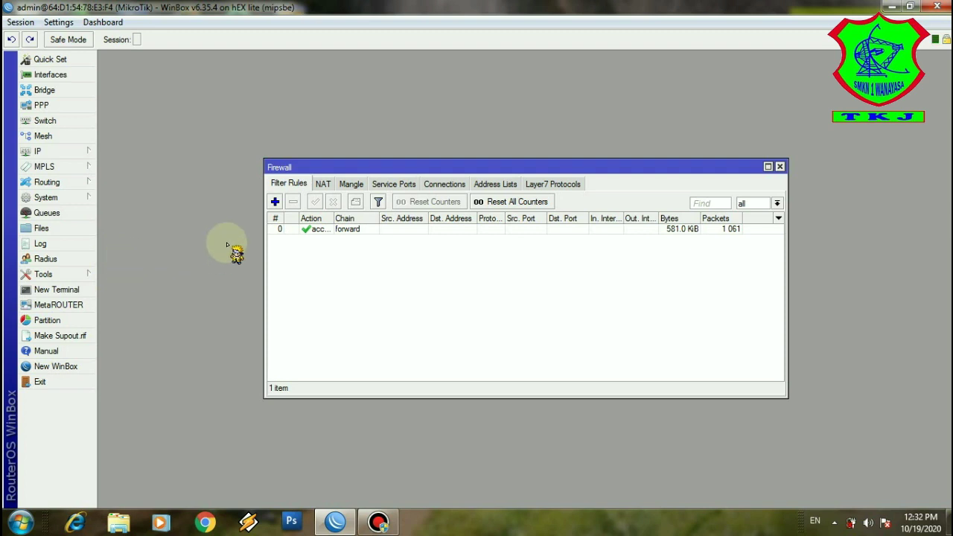
pyautogui.click(275, 200)
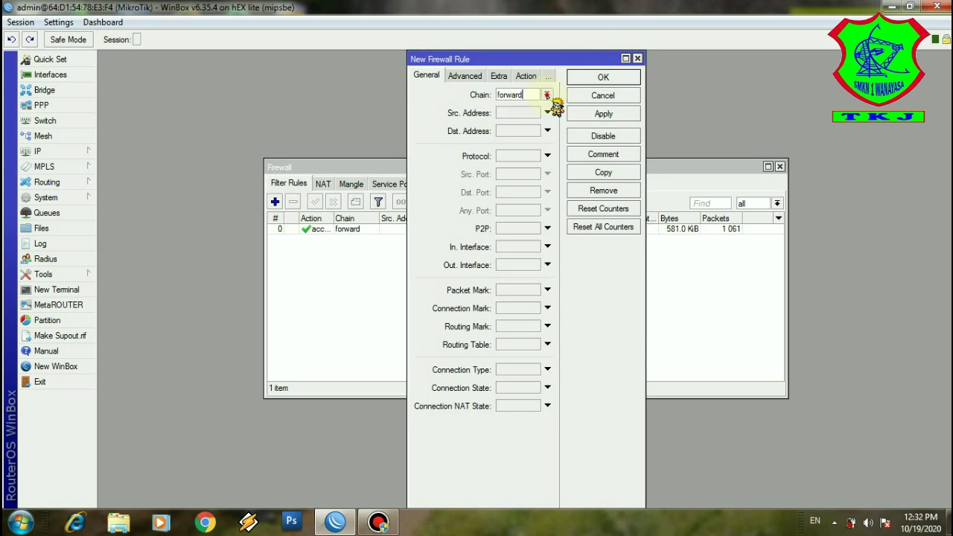
pyautogui.click(547, 96)
pyautogui.click(527, 115)
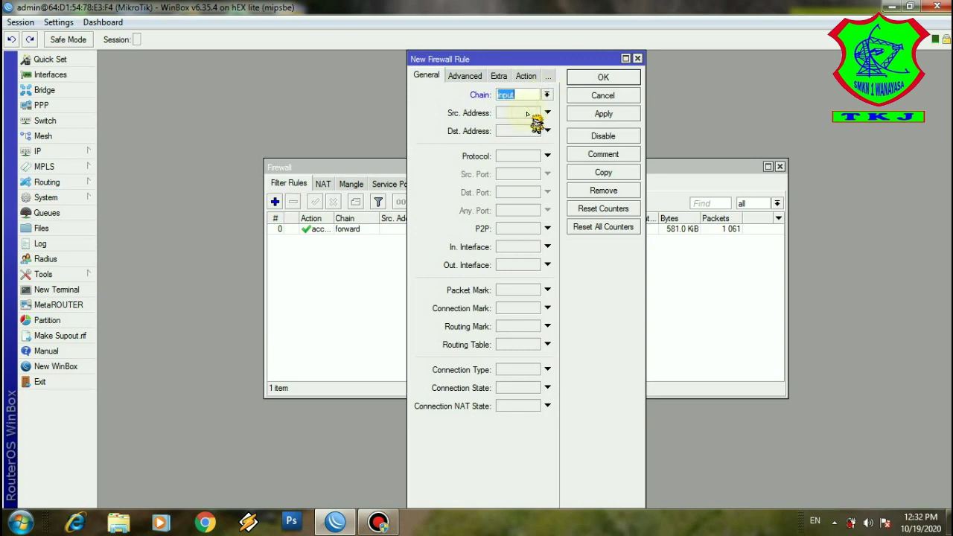
# - Make the new firewall rule match the icmp protocol arriving on in-interface ether2
pyautogui.click(547, 156)
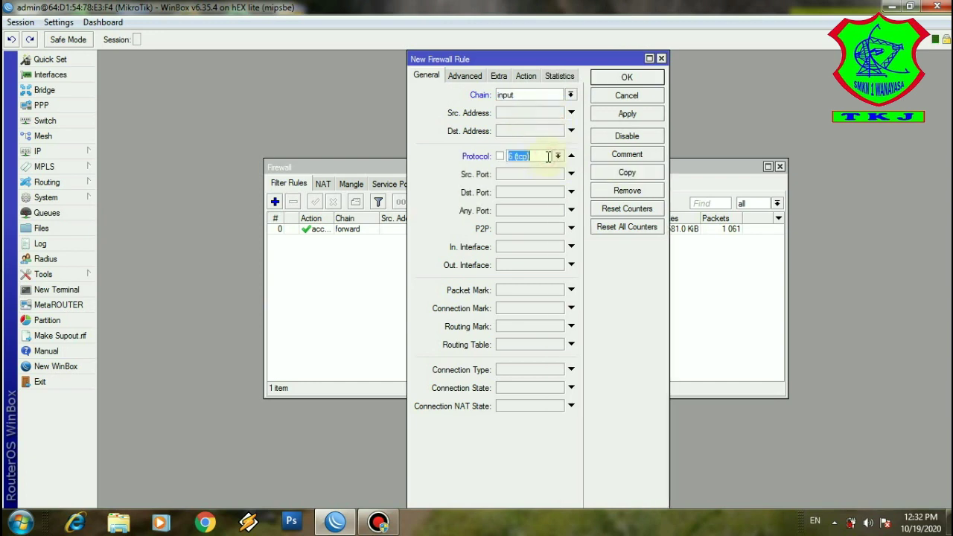
pyautogui.click(558, 157)
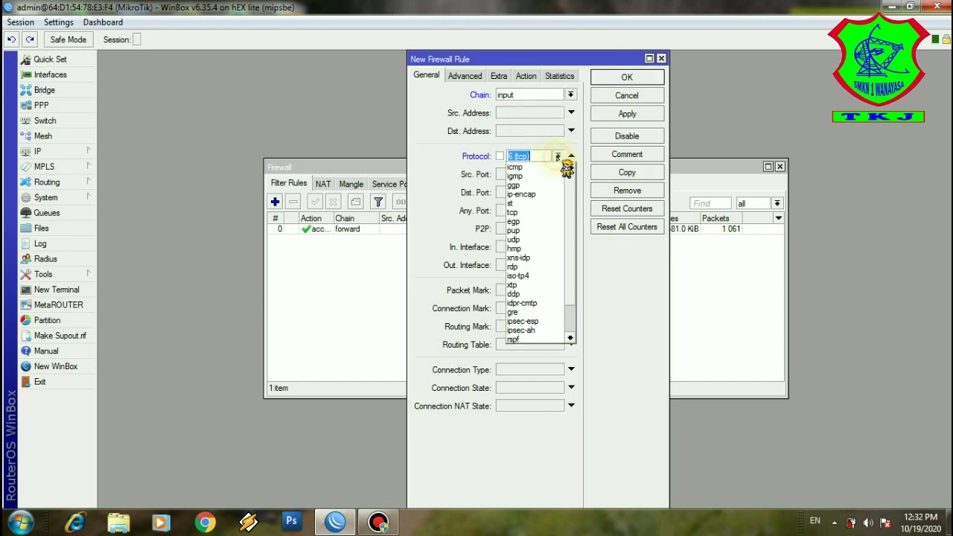
pyautogui.click(542, 168)
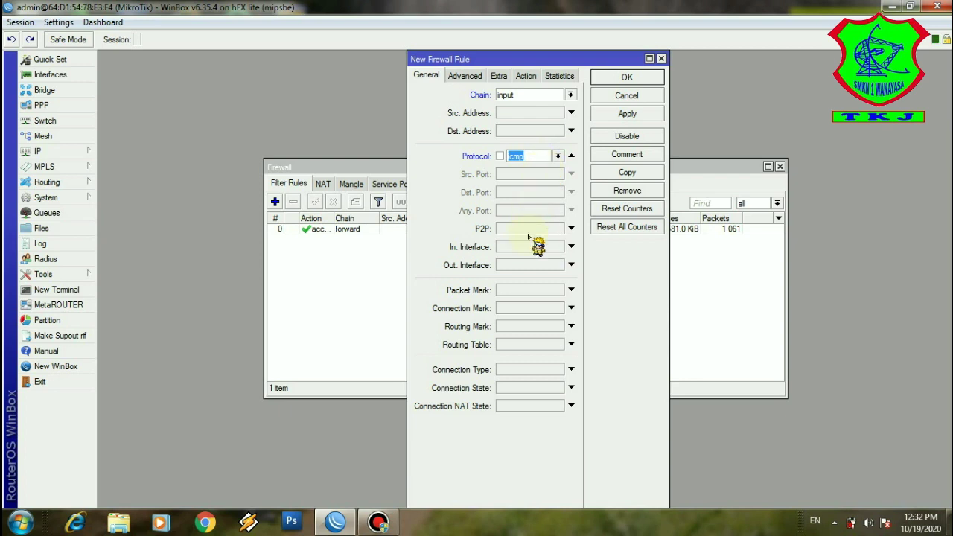
pyautogui.click(569, 247)
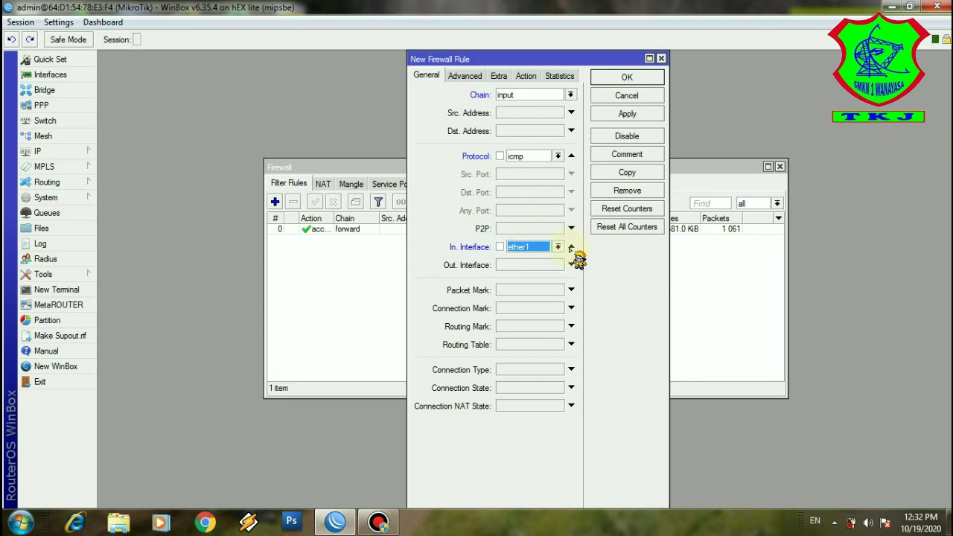
pyautogui.click(557, 247)
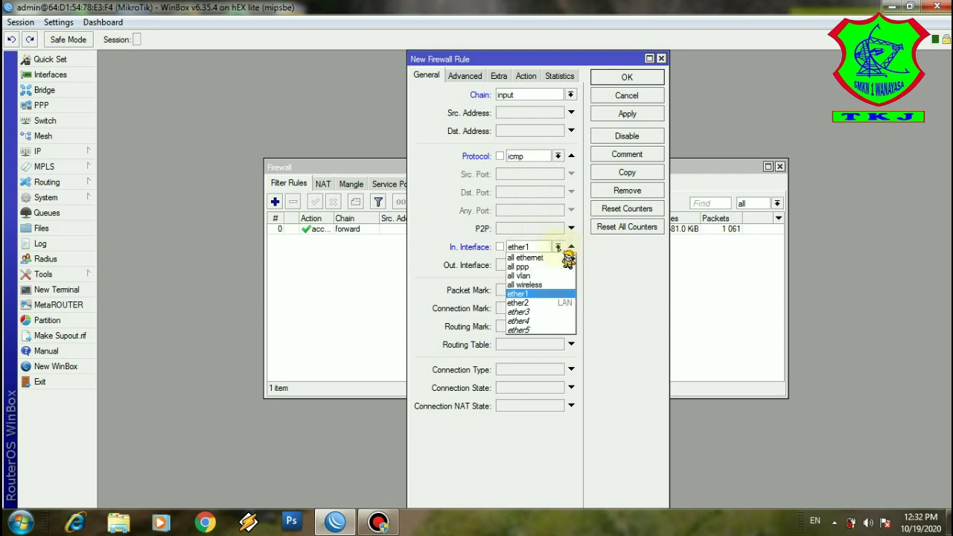
pyautogui.click(543, 303)
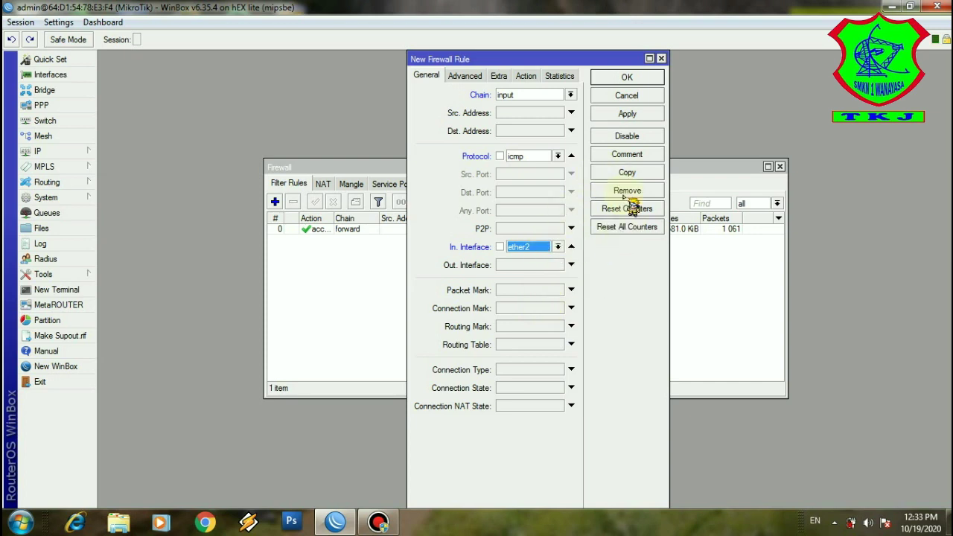
# - Set the firewall rule's action to reject with icmp network unreachable, and save the rule
pyautogui.click(525, 77)
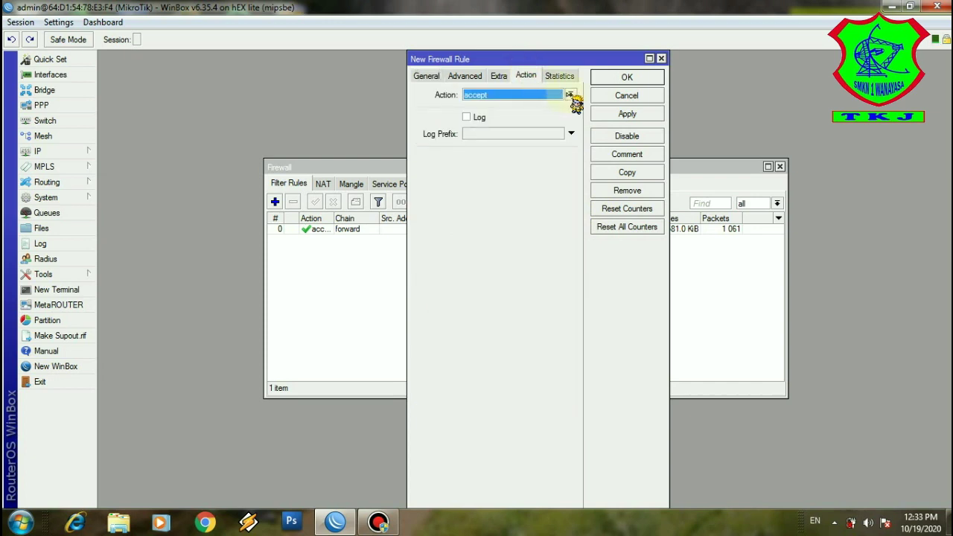
pyautogui.click(569, 95)
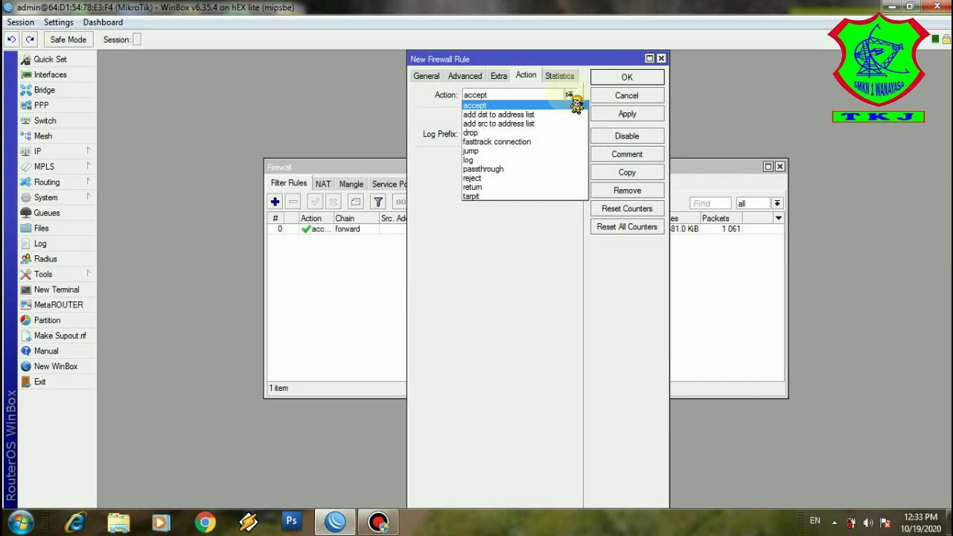
pyautogui.click(519, 178)
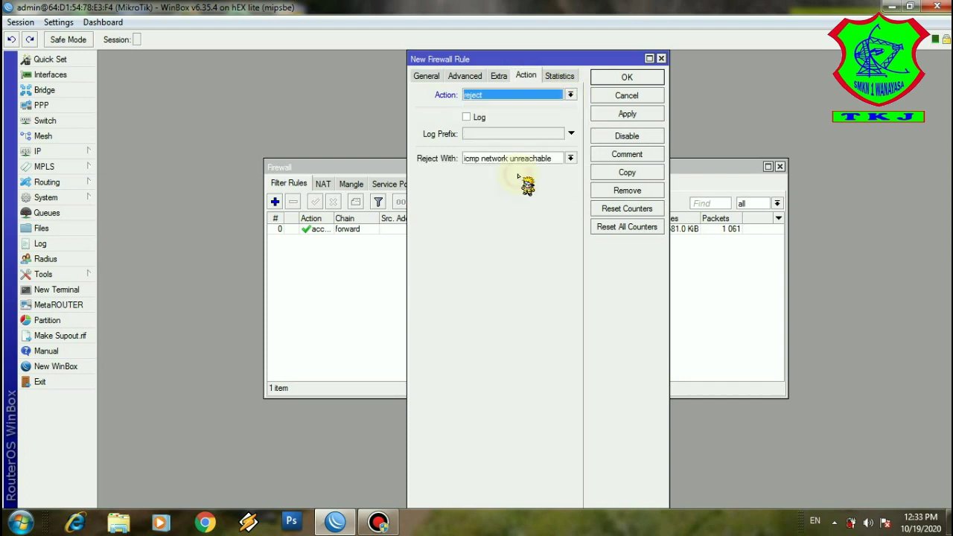
pyautogui.click(570, 157)
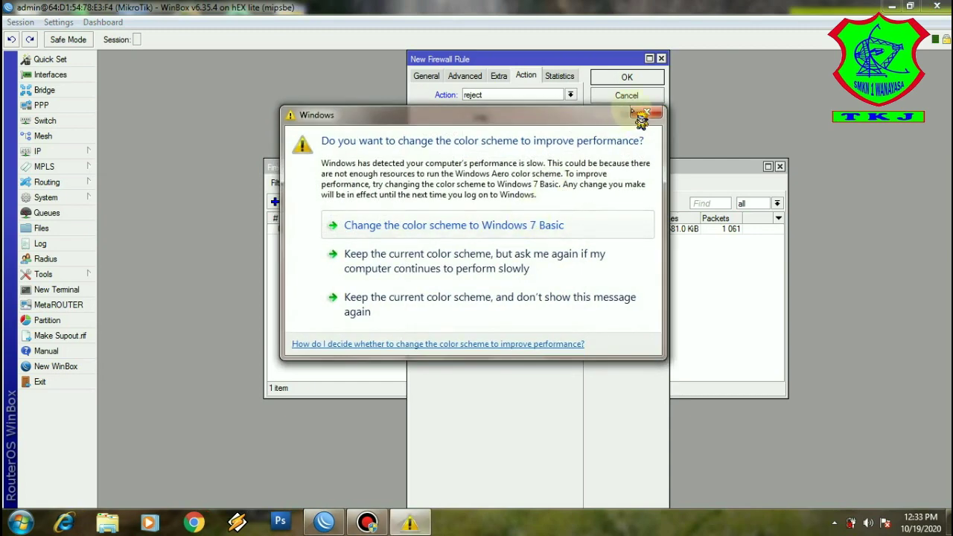
pyautogui.click(646, 113)
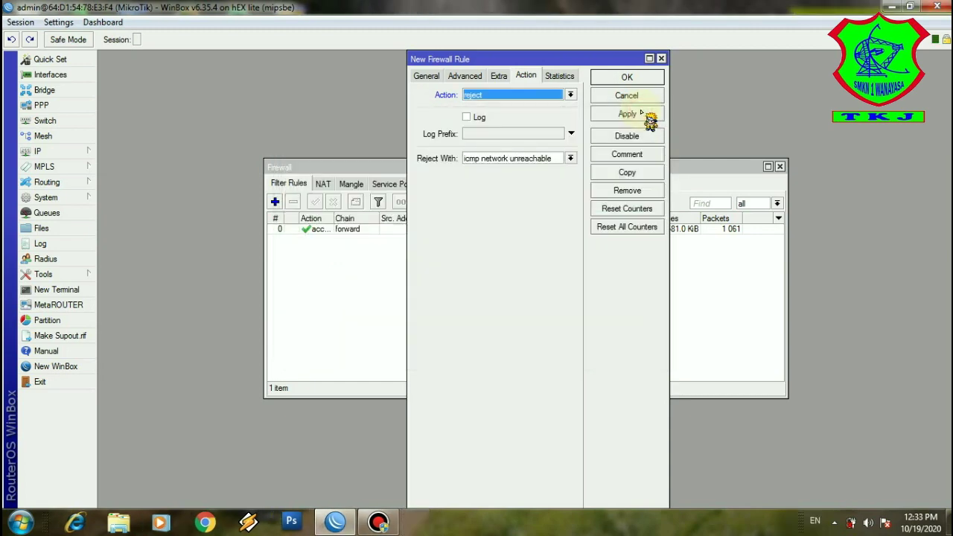
pyautogui.click(571, 158)
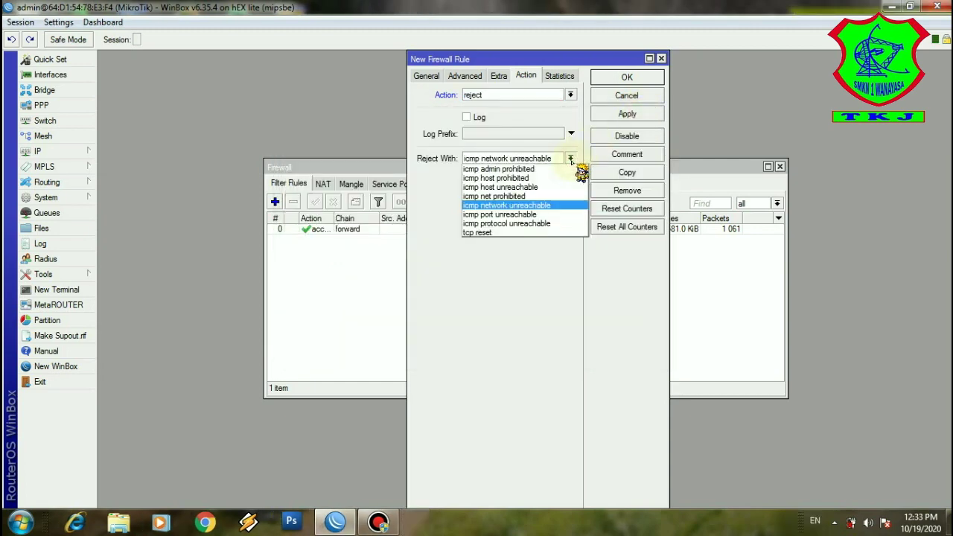
pyautogui.click(539, 208)
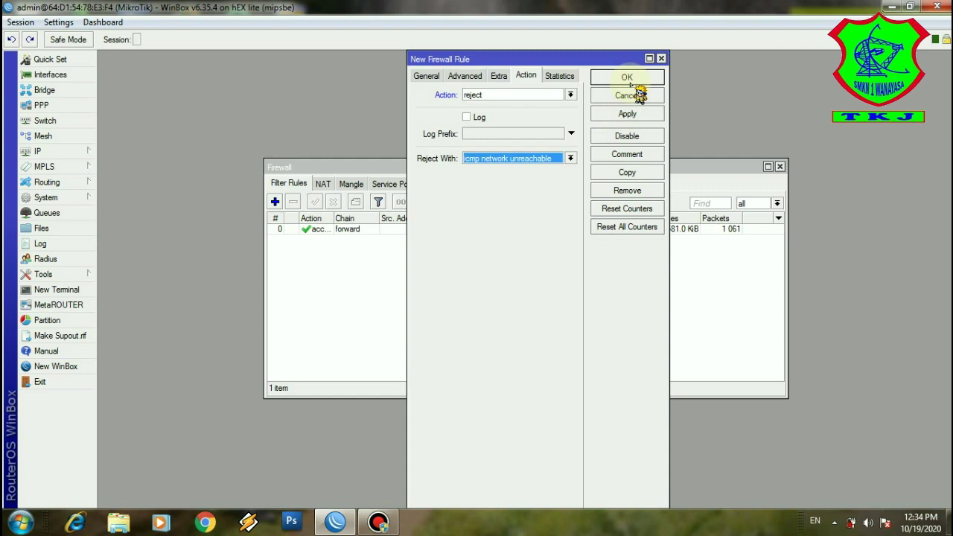
pyautogui.click(627, 114)
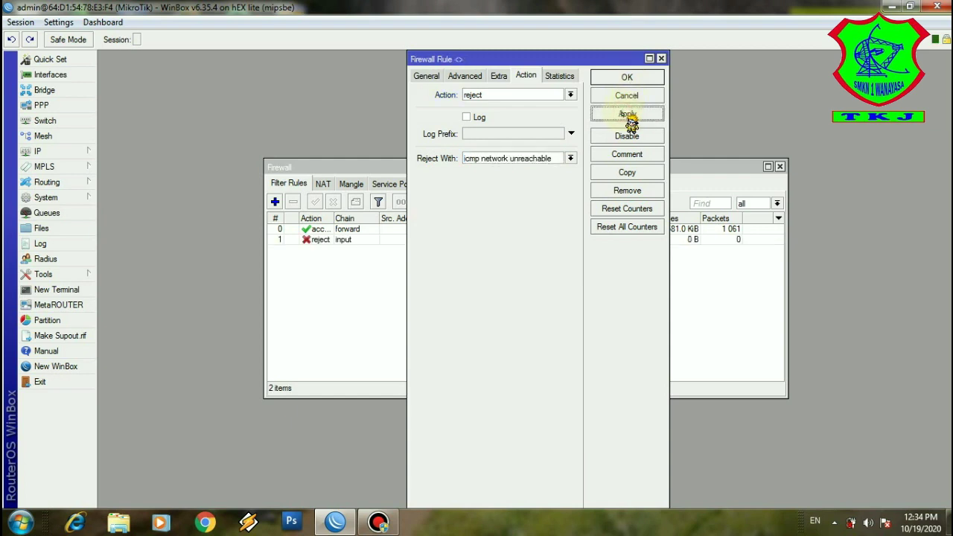
pyautogui.click(645, 77)
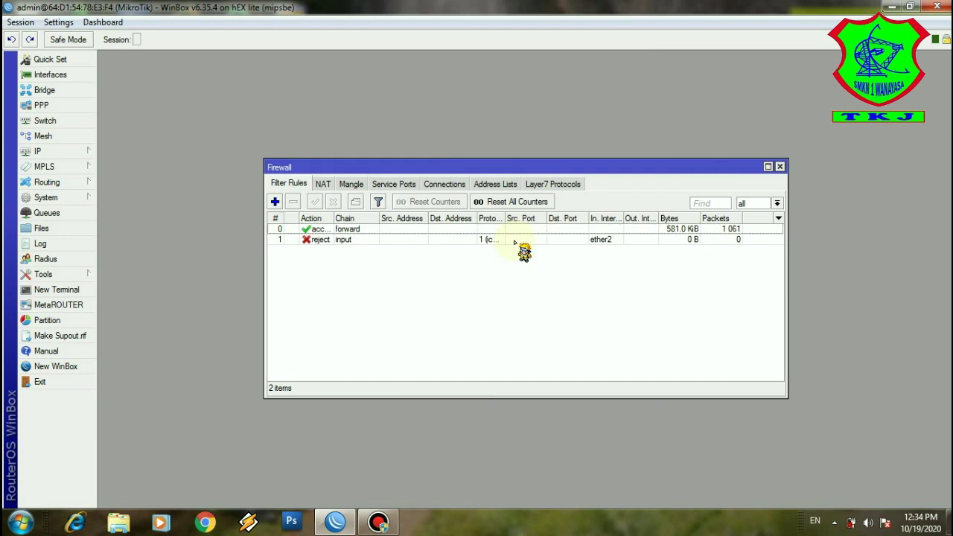
# - Widen the Protocol column to review the reject rule in the filter list, and check the computer's network connection status
pyautogui.moveTo(504, 218); pyautogui.dragTo(531, 218)
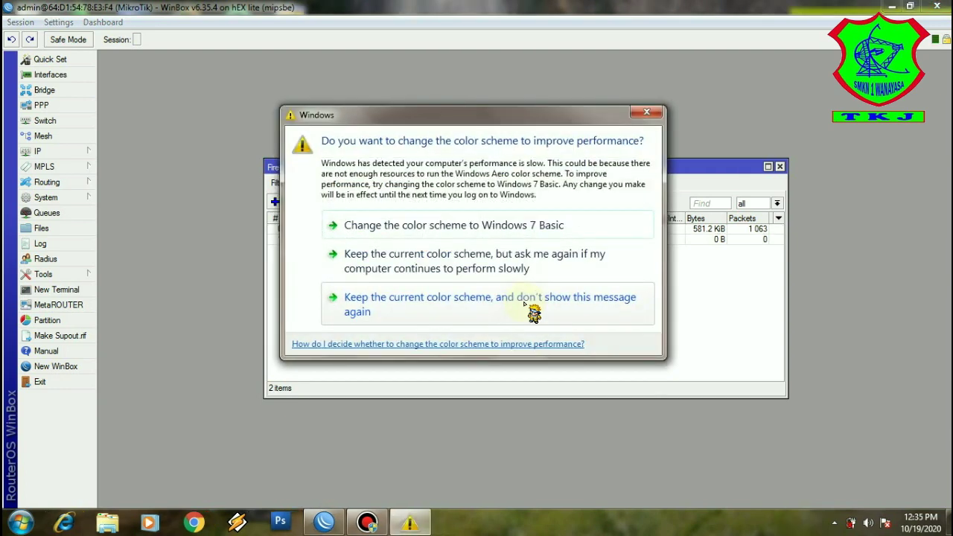
pyautogui.click(647, 112)
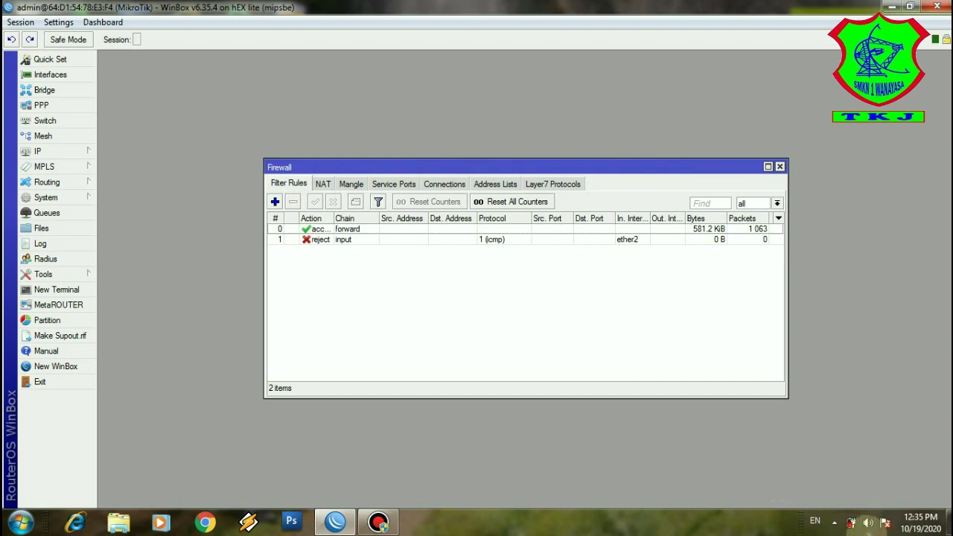
pyautogui.click(835, 522)
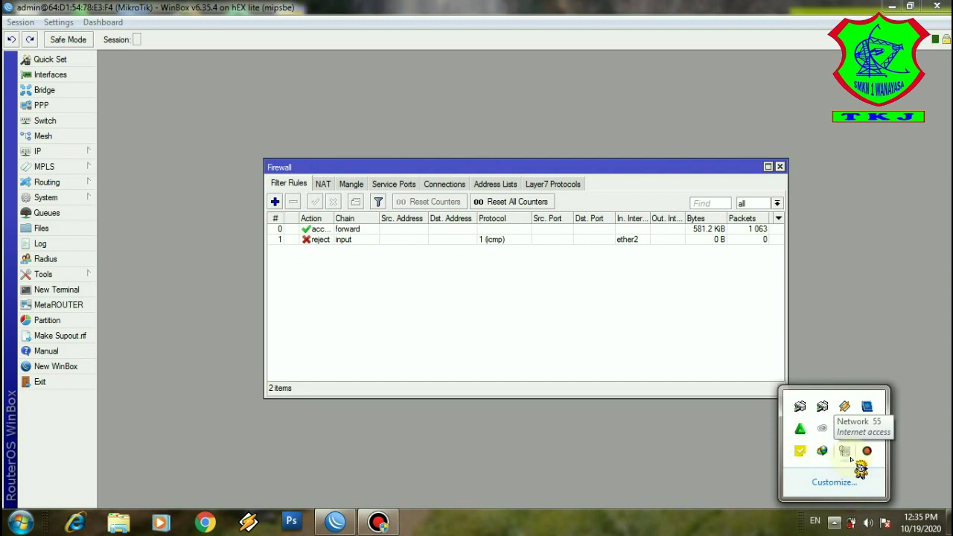
pyautogui.click(759, 486)
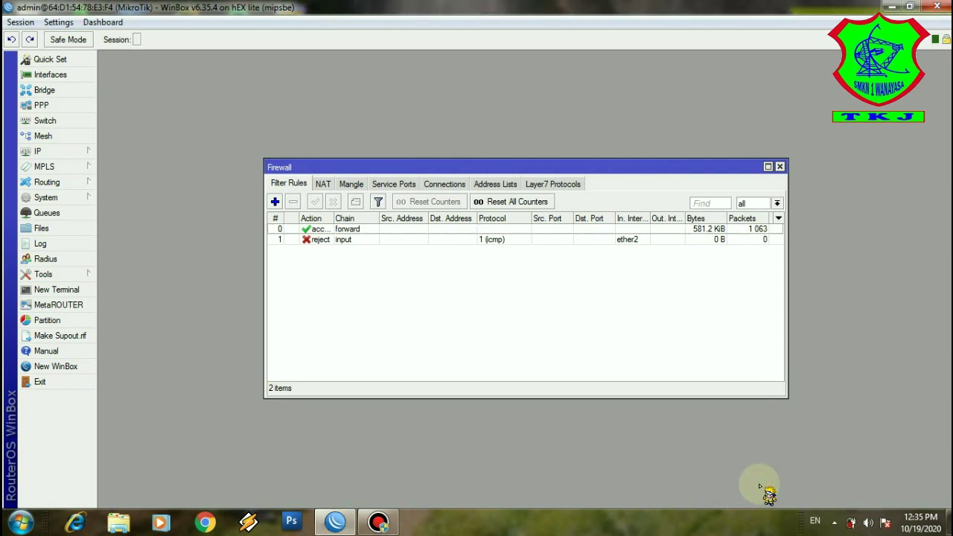
# - Open a Windows command prompt below the filter rules and ping the router at 192.168.100.1
pyautogui.press('super+r')
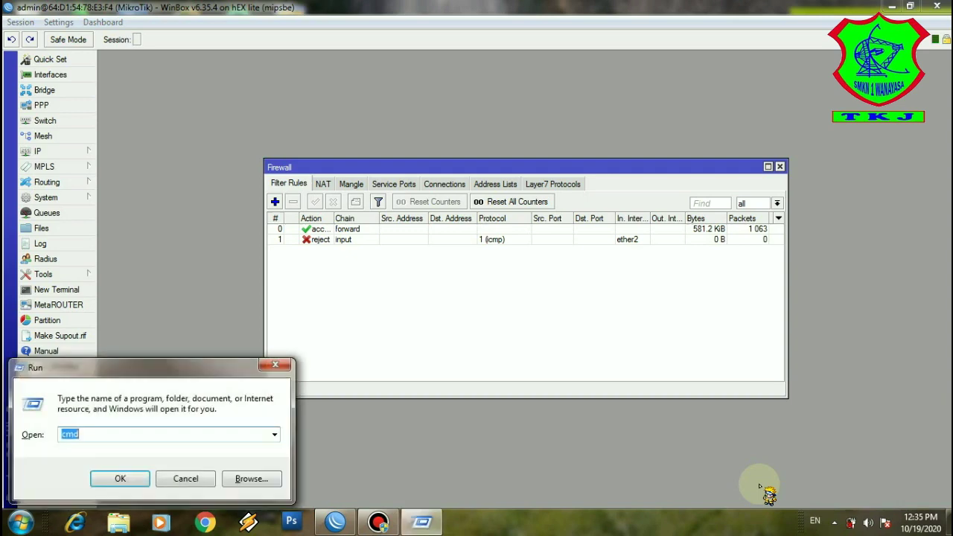
pyautogui.press('Return')
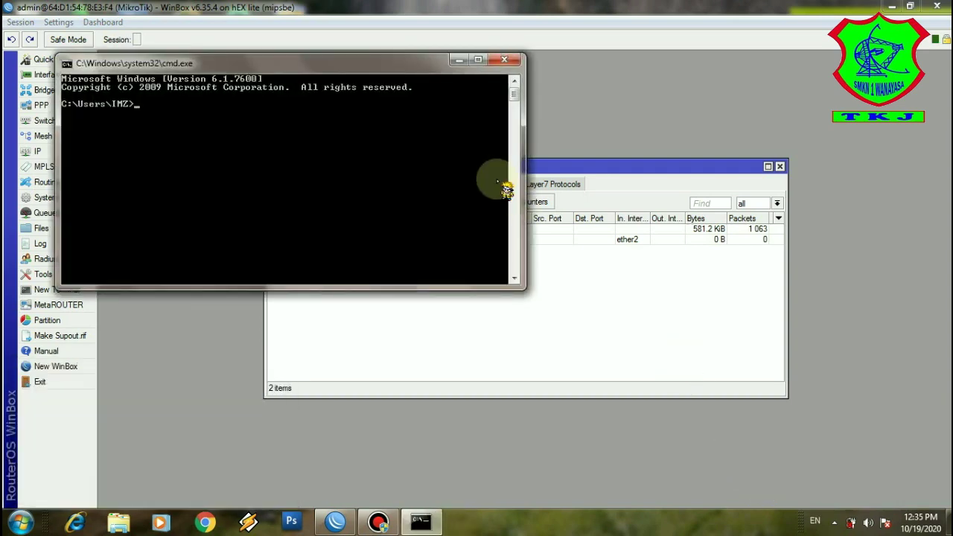
pyautogui.moveTo(402, 67); pyautogui.dragTo(628, 279)
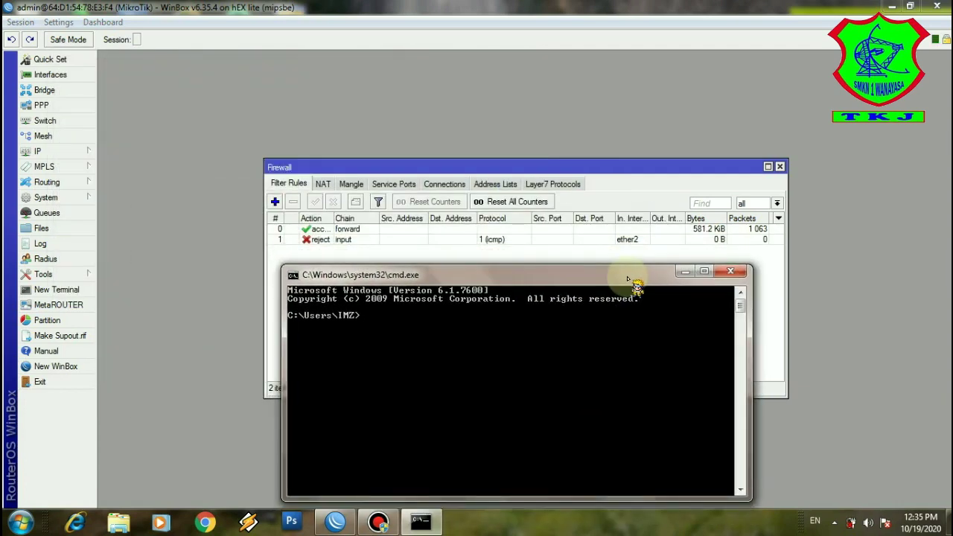
pyautogui.write('ping 192.168.100.1')
pyautogui.press('Return')
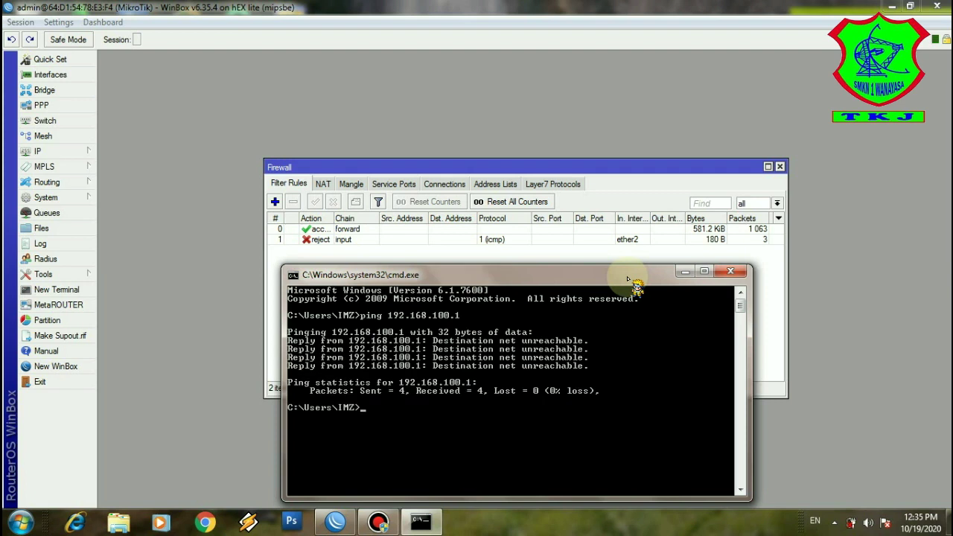
# - Ping the external address 8.8.8.8 and the domain google.com from the command prompt
pyautogui.write('ping')
pyautogui.write('8.8.8.8')
pyautogui.press('Return')
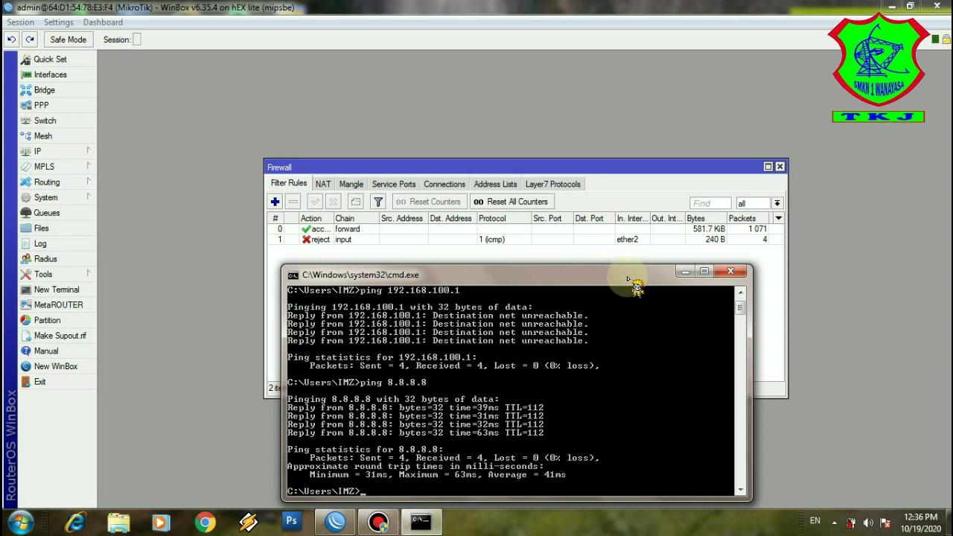
pyautogui.write('ping google.com')
pyautogui.press('Return')
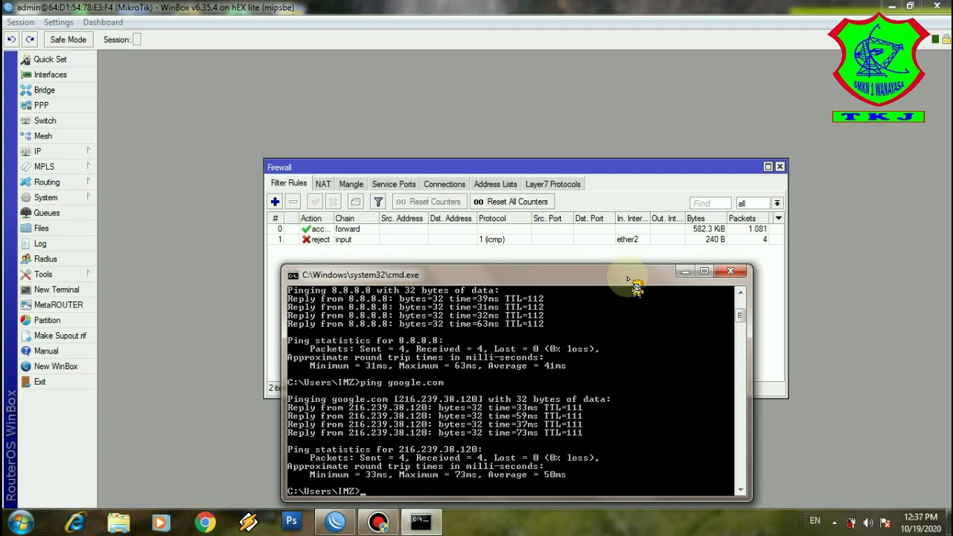
# - Return to the WinBox firewall filter rules and delete the icmp reject rule for ether2
pyautogui.click(784, 277)
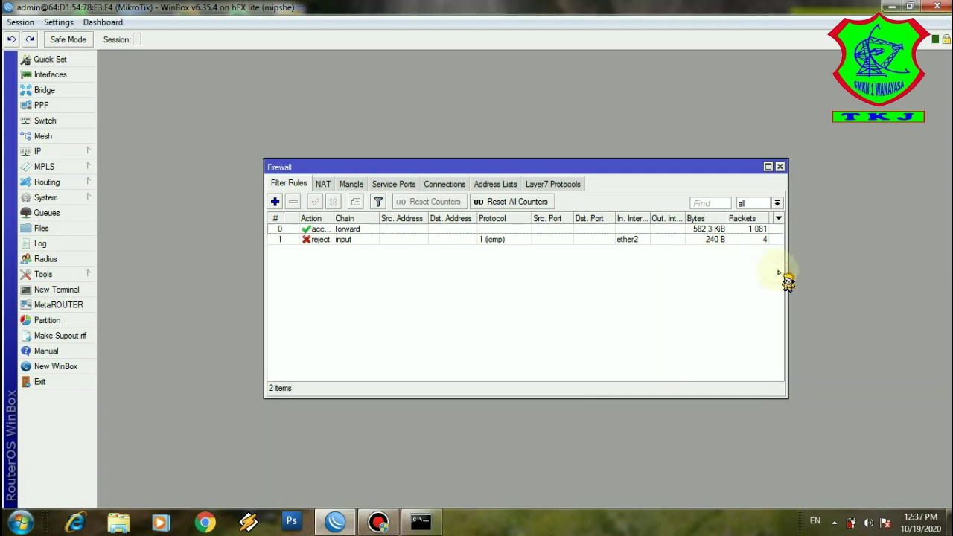
pyautogui.click(695, 239)
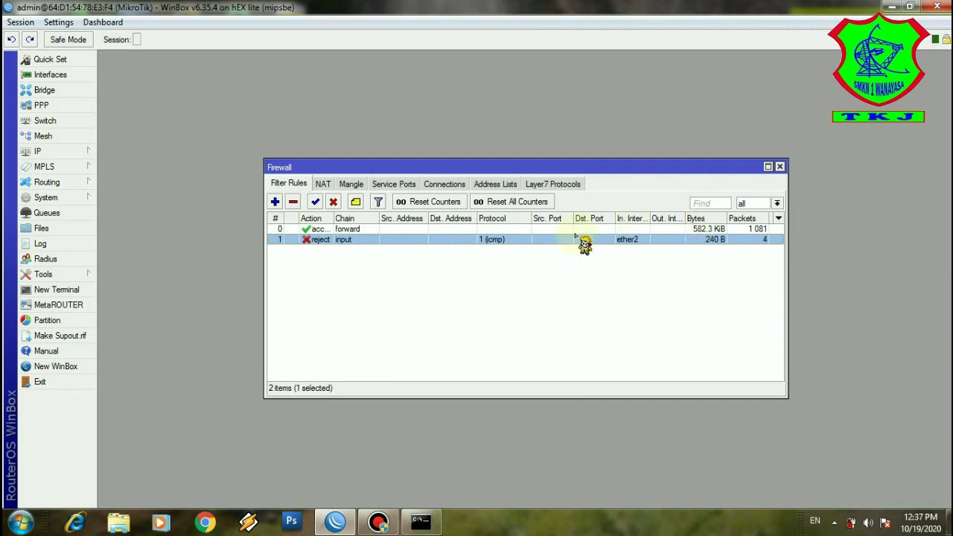
pyautogui.click(295, 205)
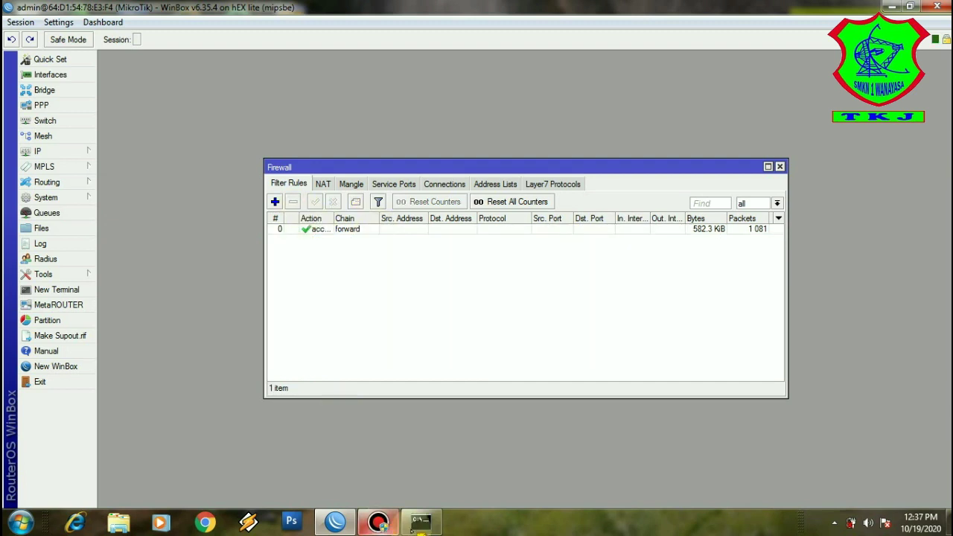
# - Switch back to the command prompt, review the earlier ping results, and ping the router at 192.168.100.1 again
pyautogui.click(421, 521)
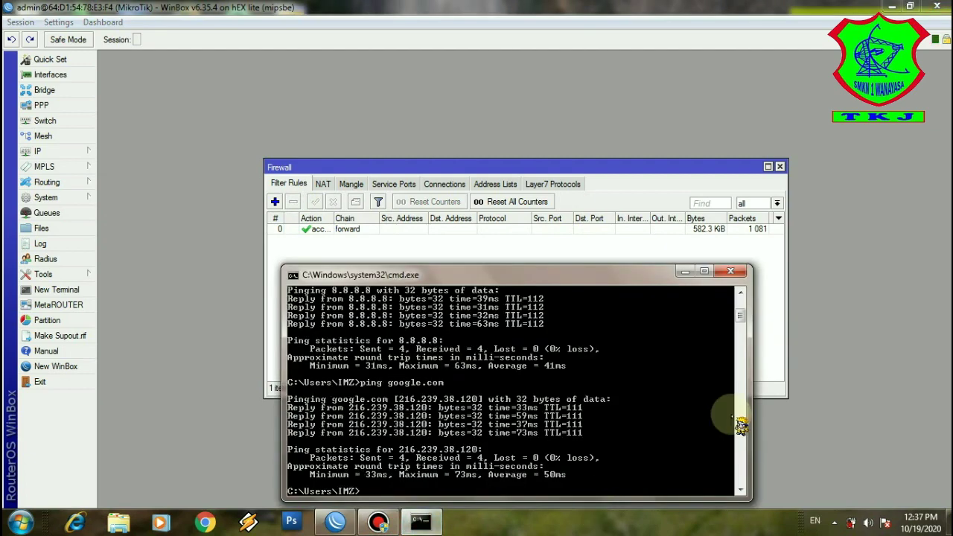
pyautogui.scroll(5, 743, 313)
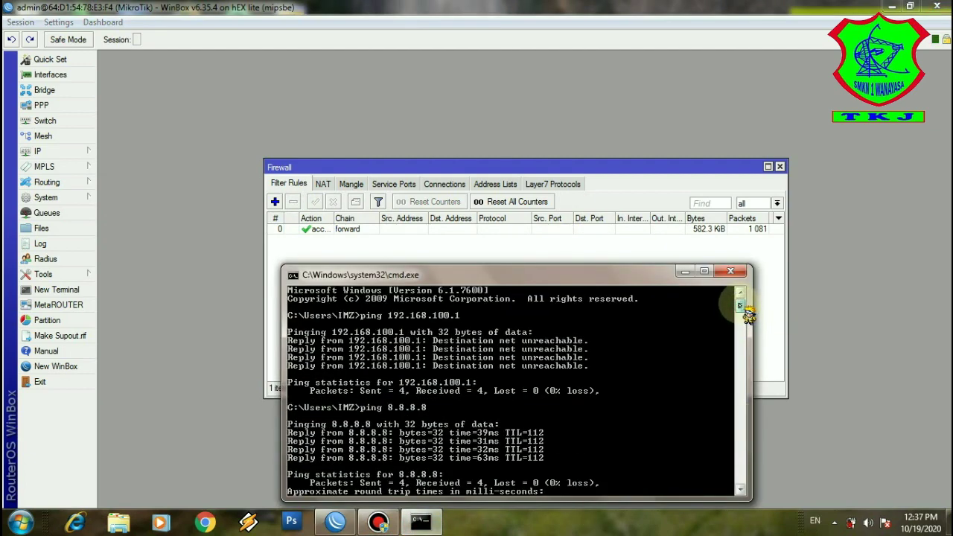
pyautogui.moveTo(744, 308); pyautogui.dragTo(745, 340)
pyautogui.write('ping')
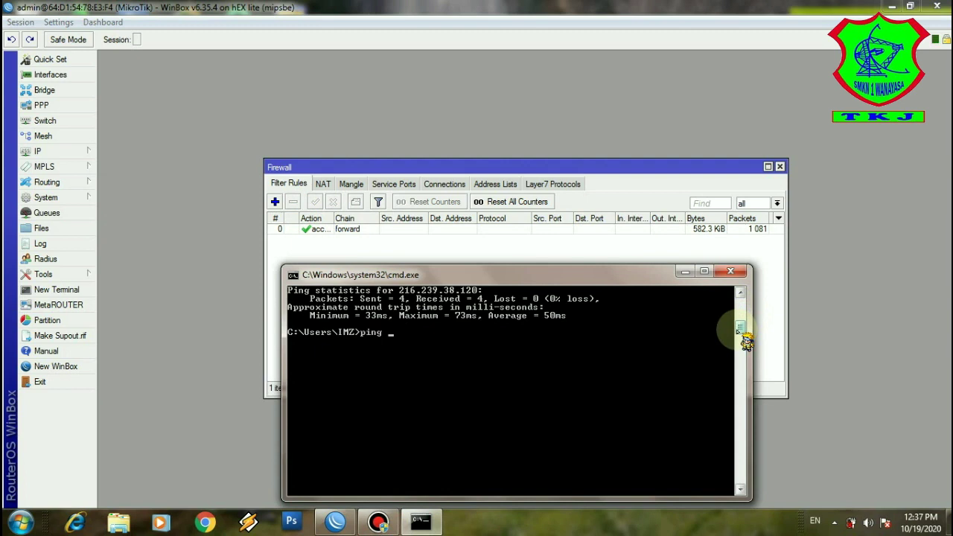
pyautogui.write(' 192.168.100.1')
pyautogui.press('Return')
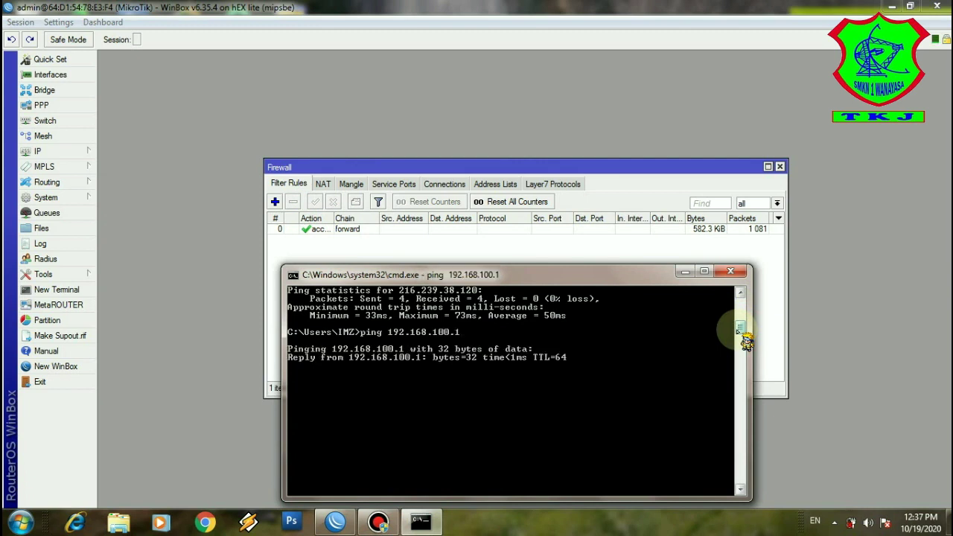